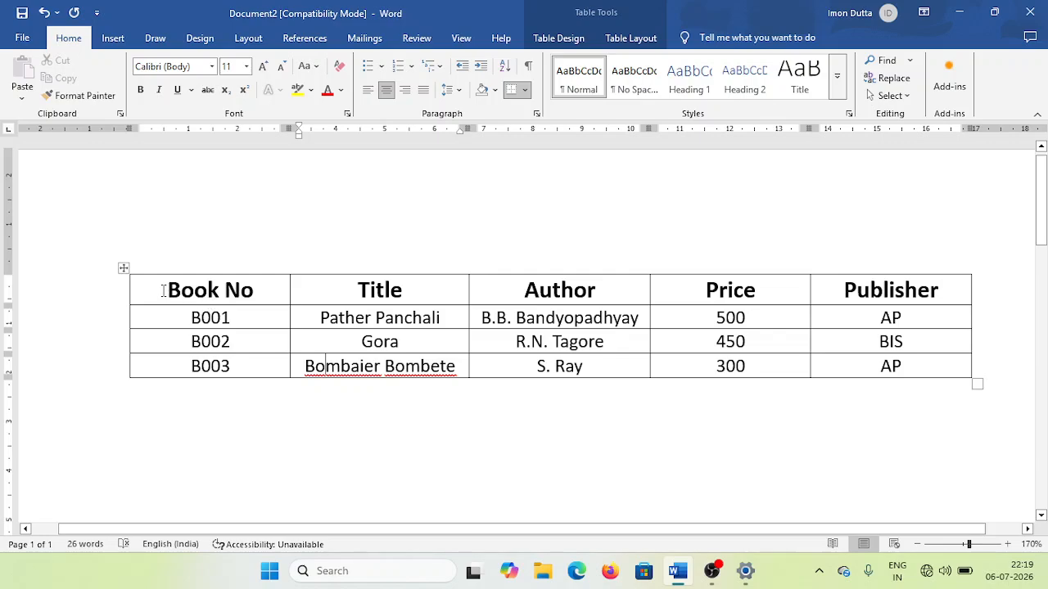
Examine the table's Book No, Title, Author, Price and Publisher columns one at a time.
left_click_drag(164, 291, 242, 367)
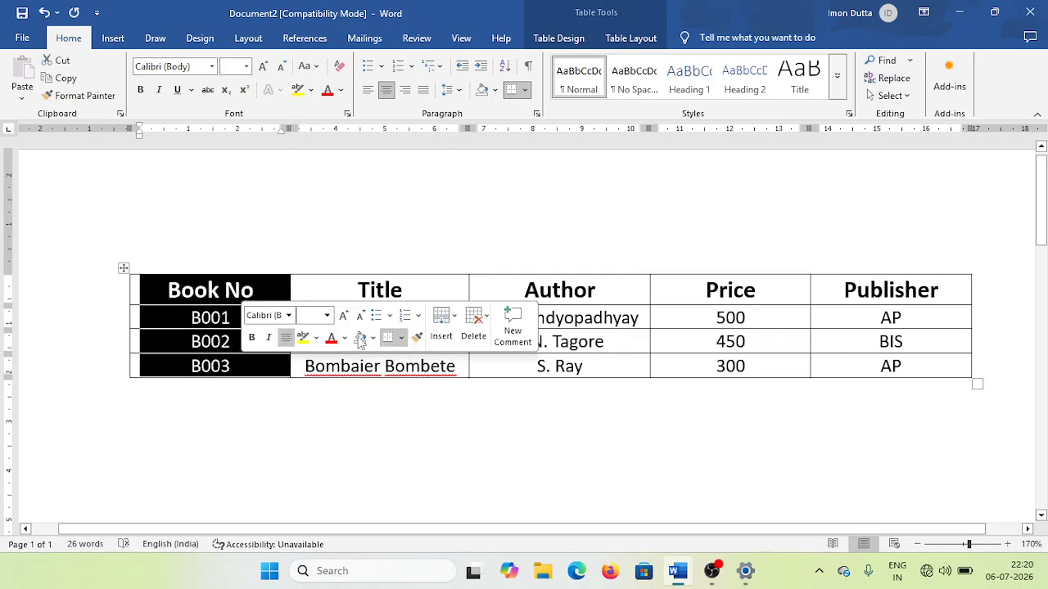
left_click_drag(357, 289, 438, 368)
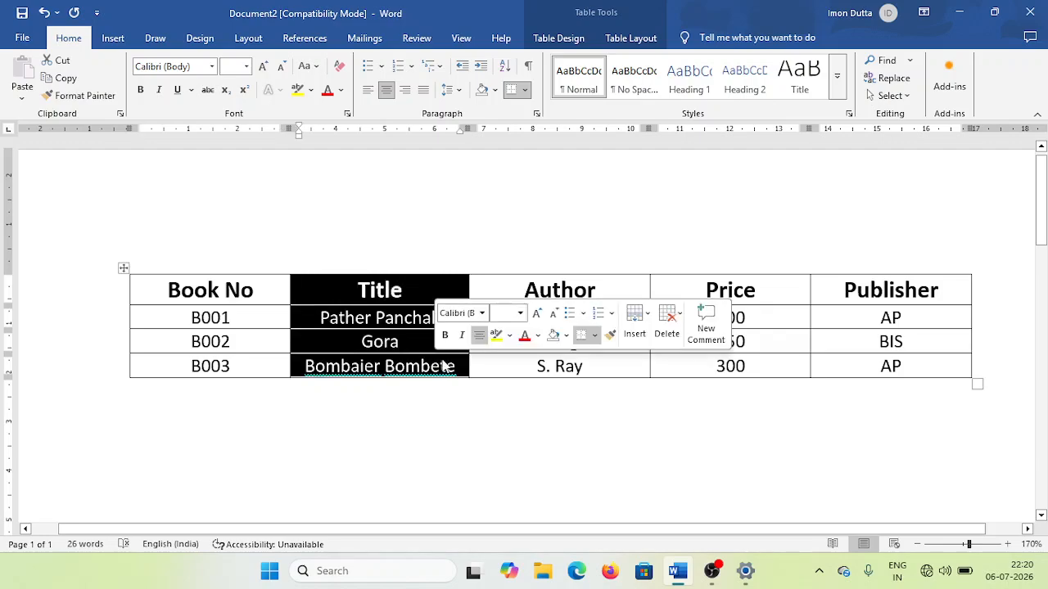
left_click_drag(518, 292, 628, 372)
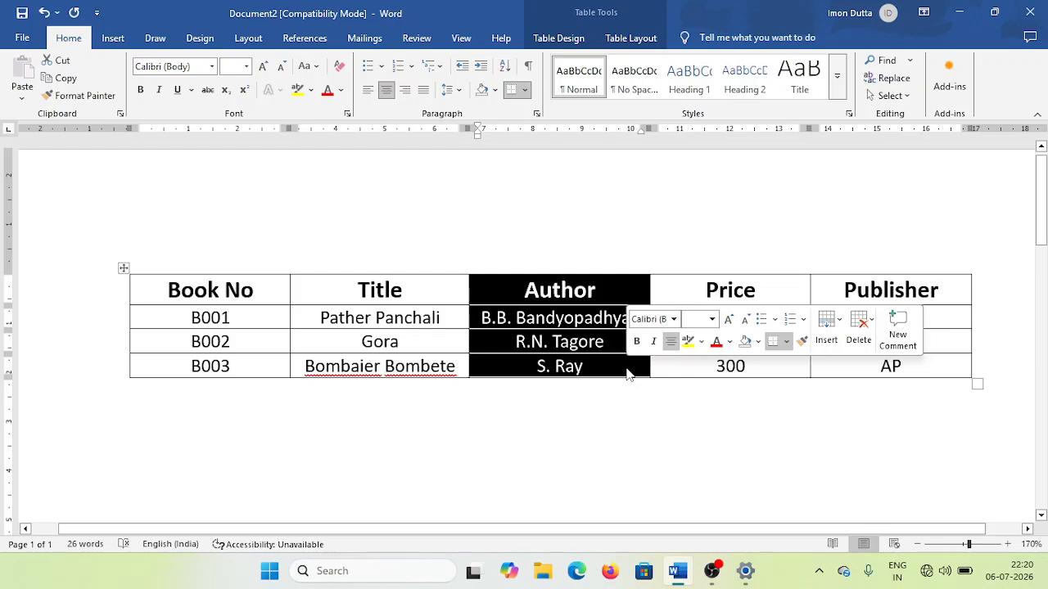
left_click_drag(702, 290, 782, 372)
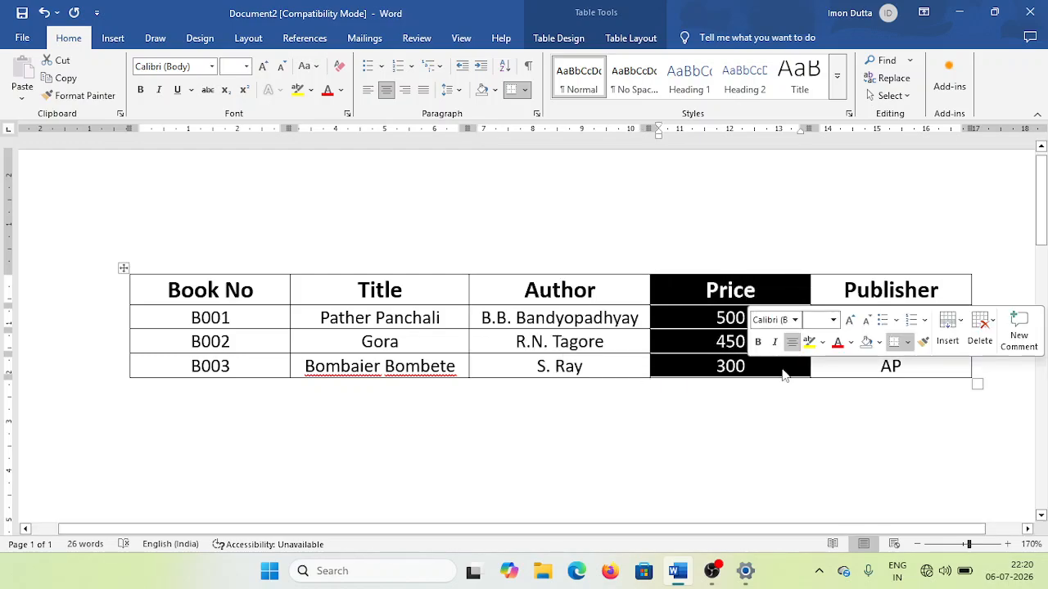
left_click_drag(836, 292, 935, 379)
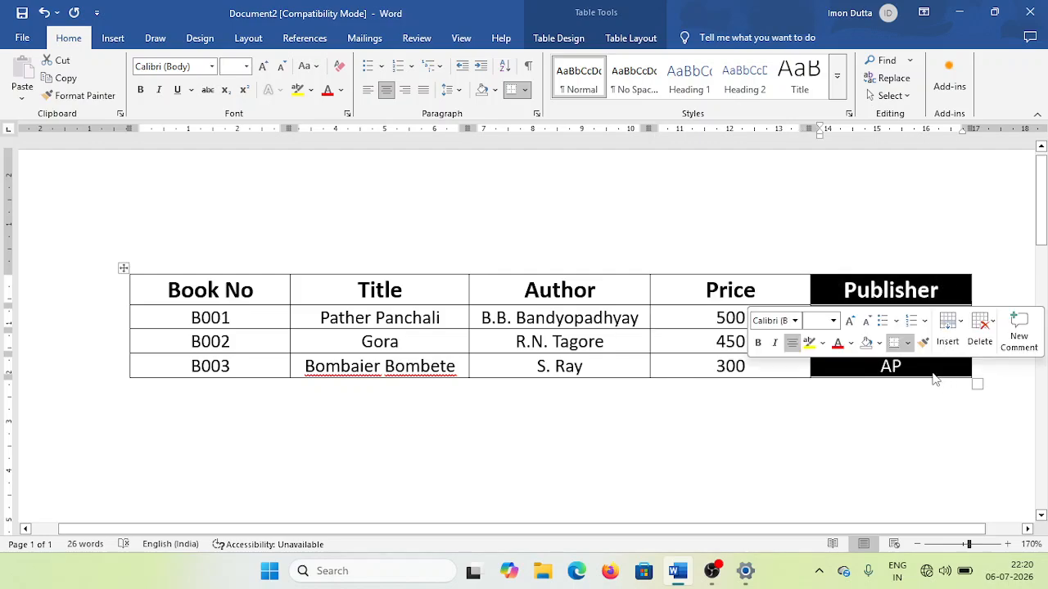
left_click(723, 394)
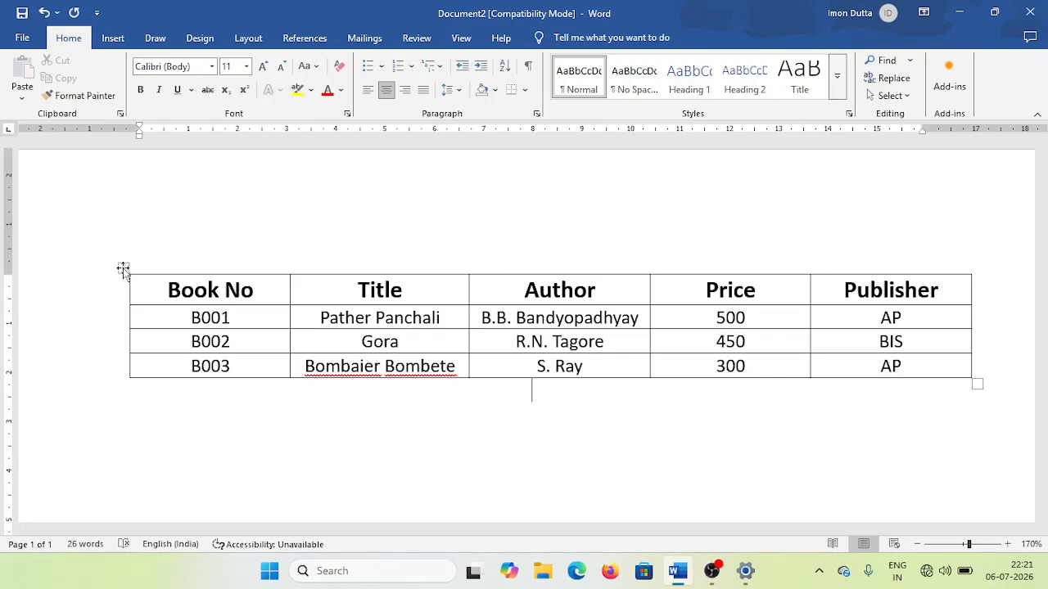
Start a caption for the whole book table and create a new caption label named "Book Details".
left_click(123, 271)
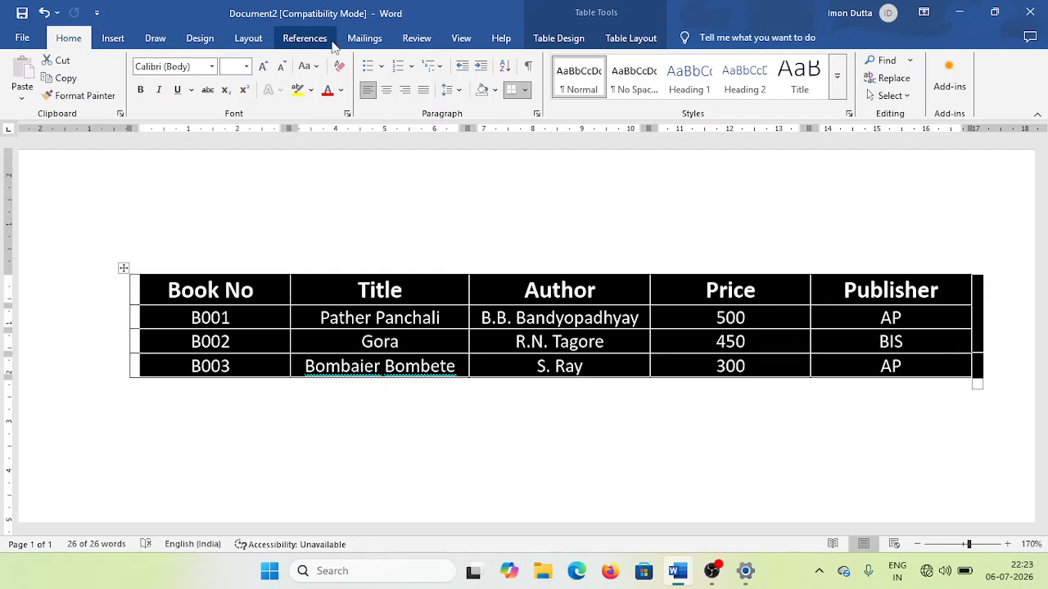
left_click(311, 38)
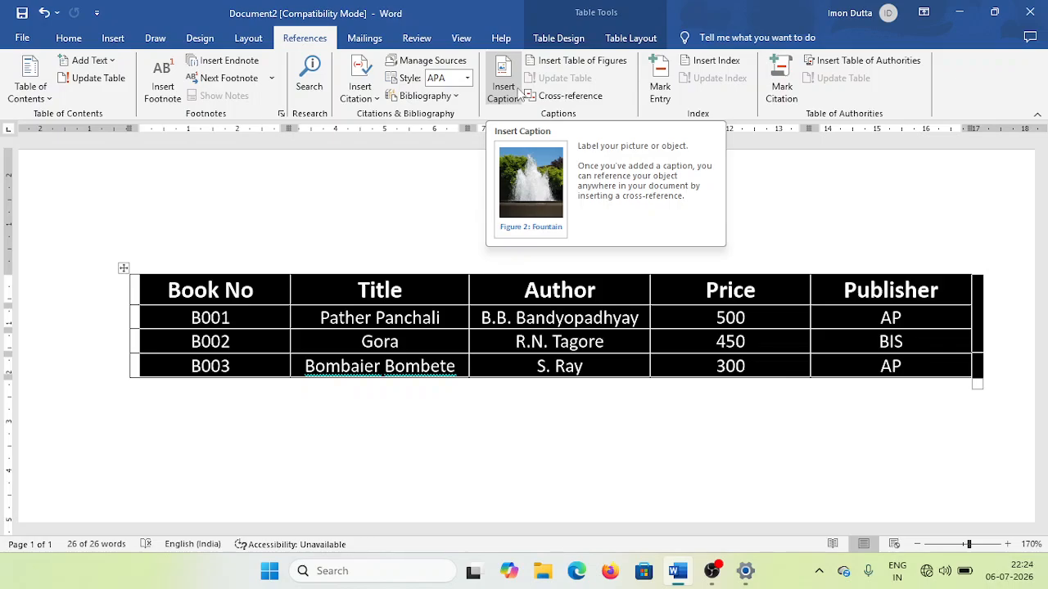
left_click(503, 81)
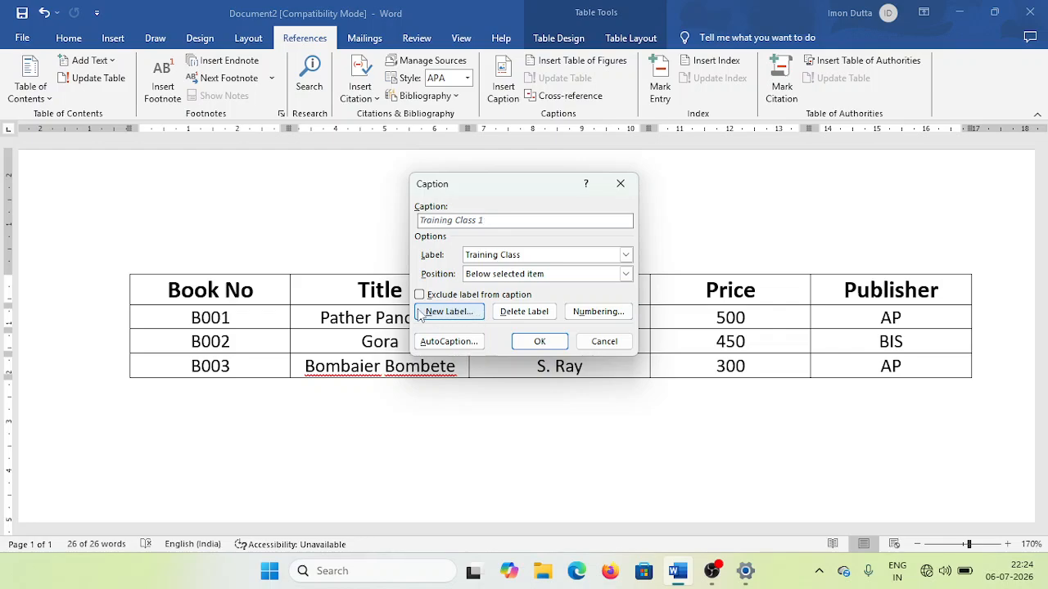
left_click(479, 315)
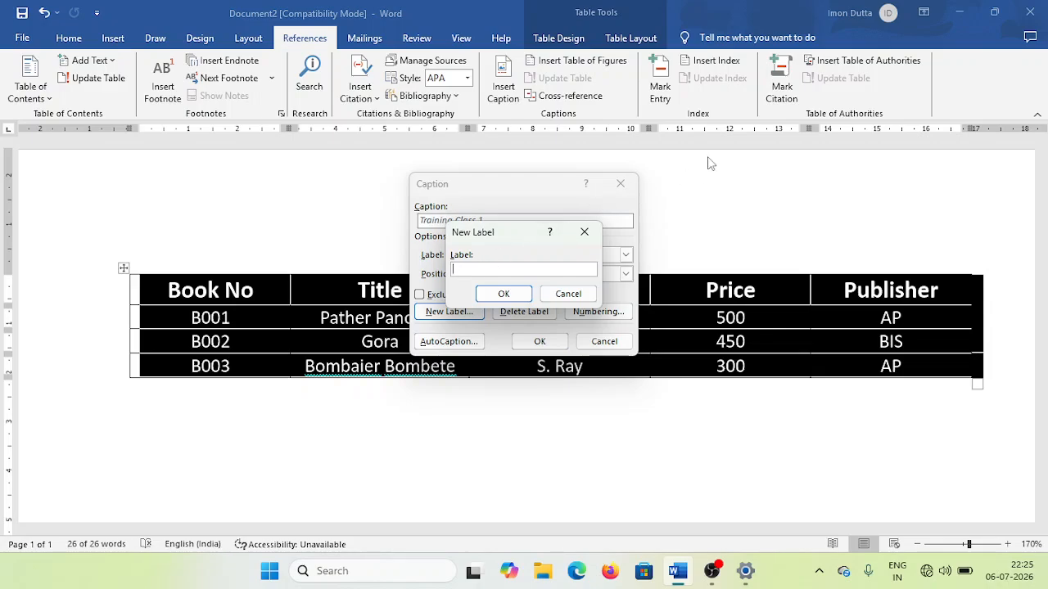
type("Book Details")
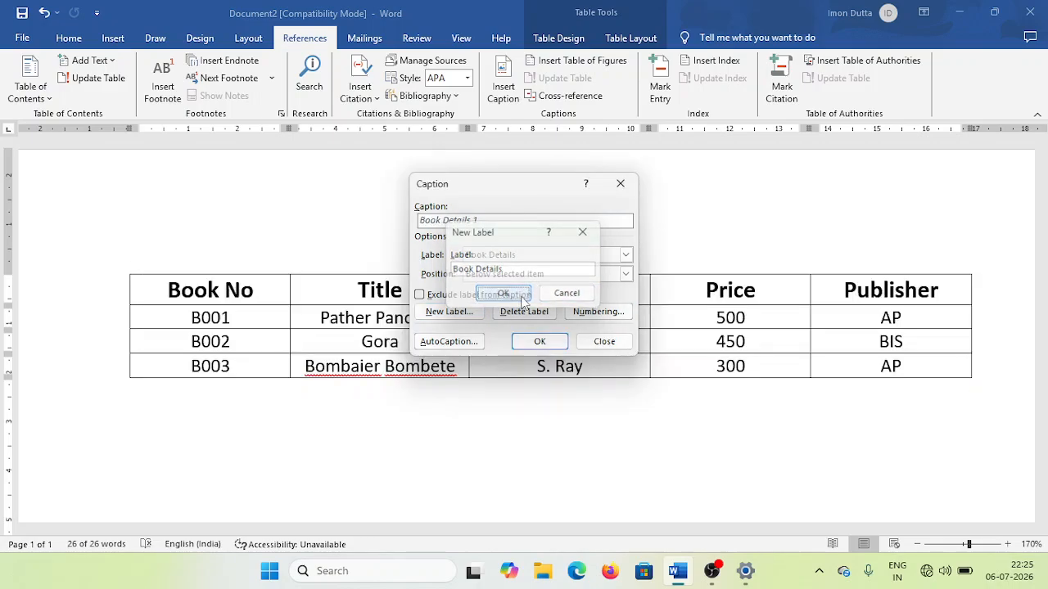
left_click(503, 294)
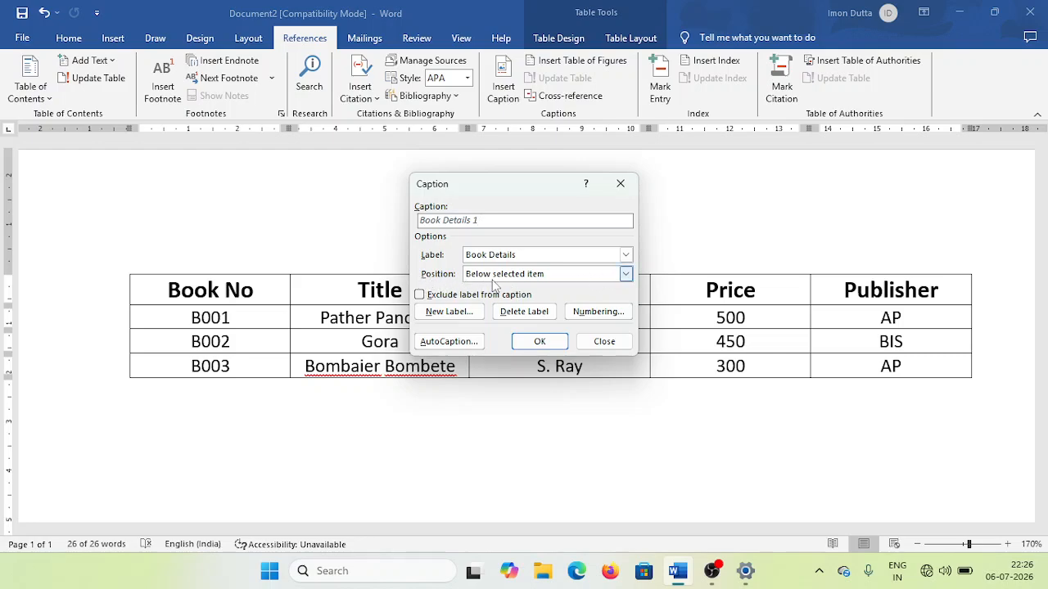
Insert the Book Details caption above the selected table and delete the number at its end.
left_click(625, 275)
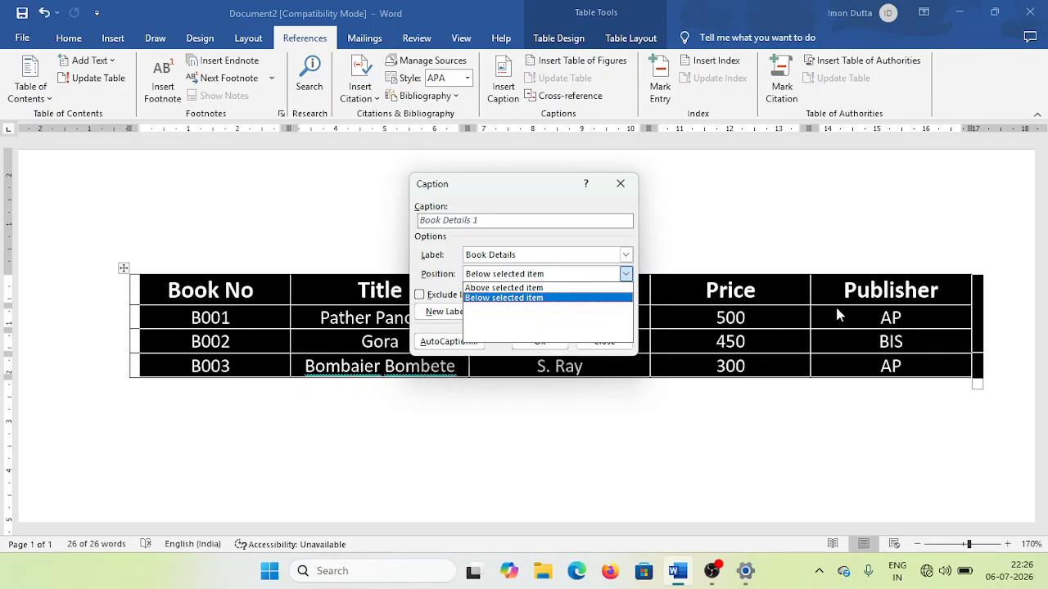
left_click(491, 288)
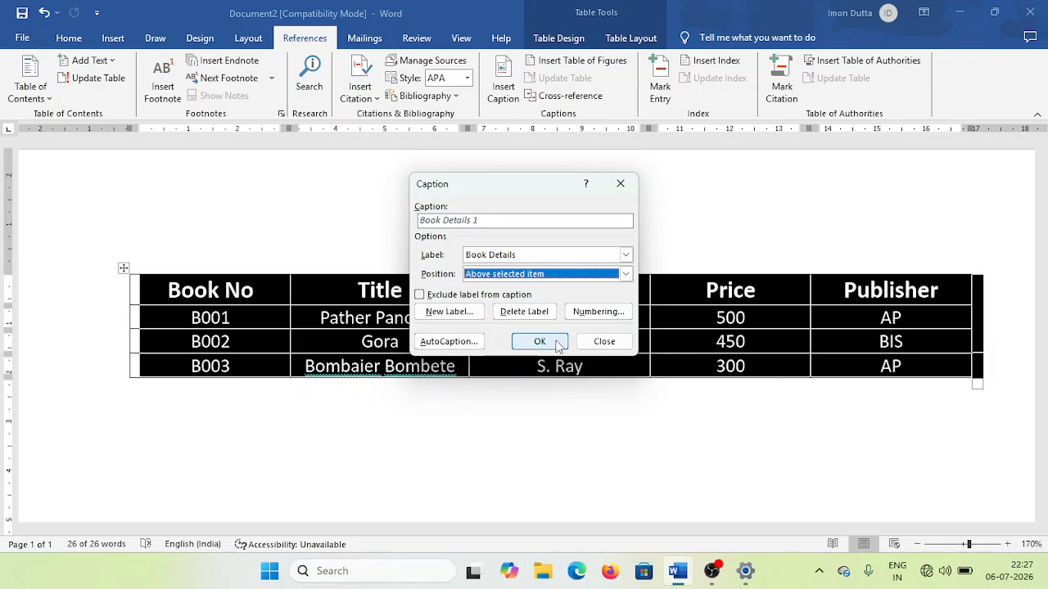
left_click(540, 342)
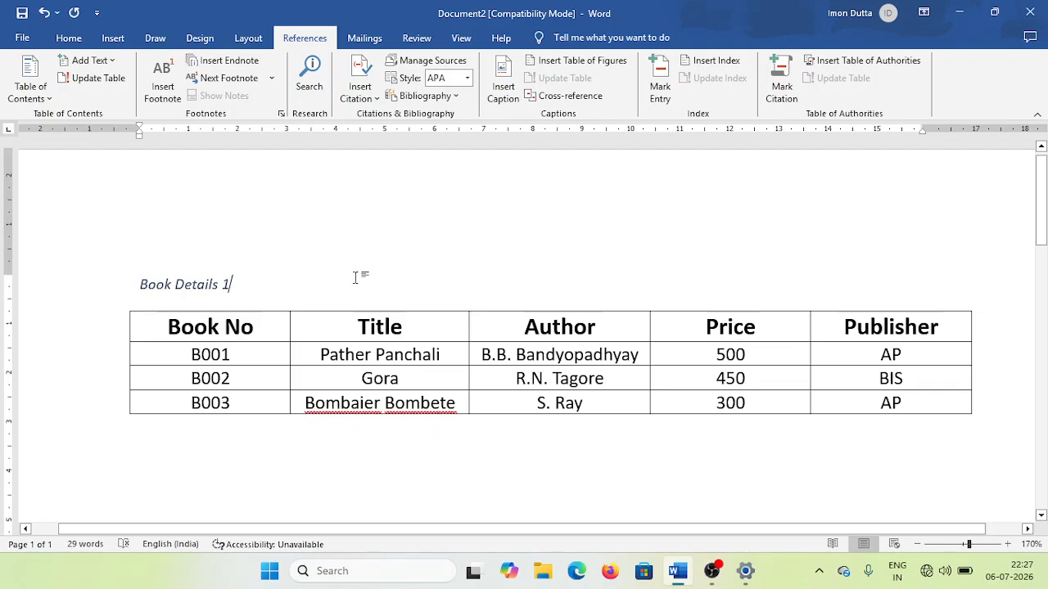
key("BackSpace")
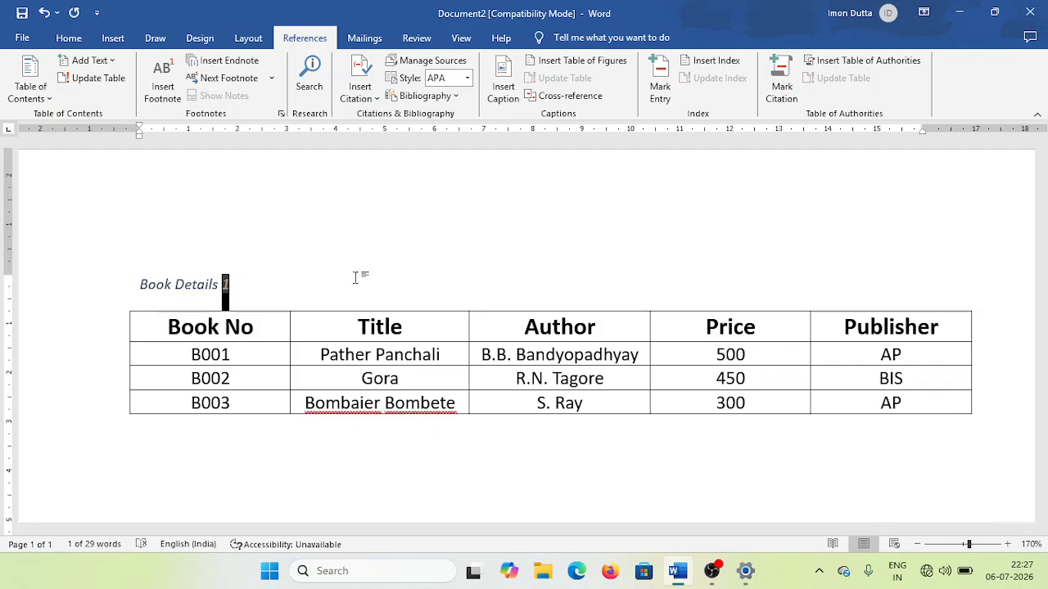
key("BackSpace")
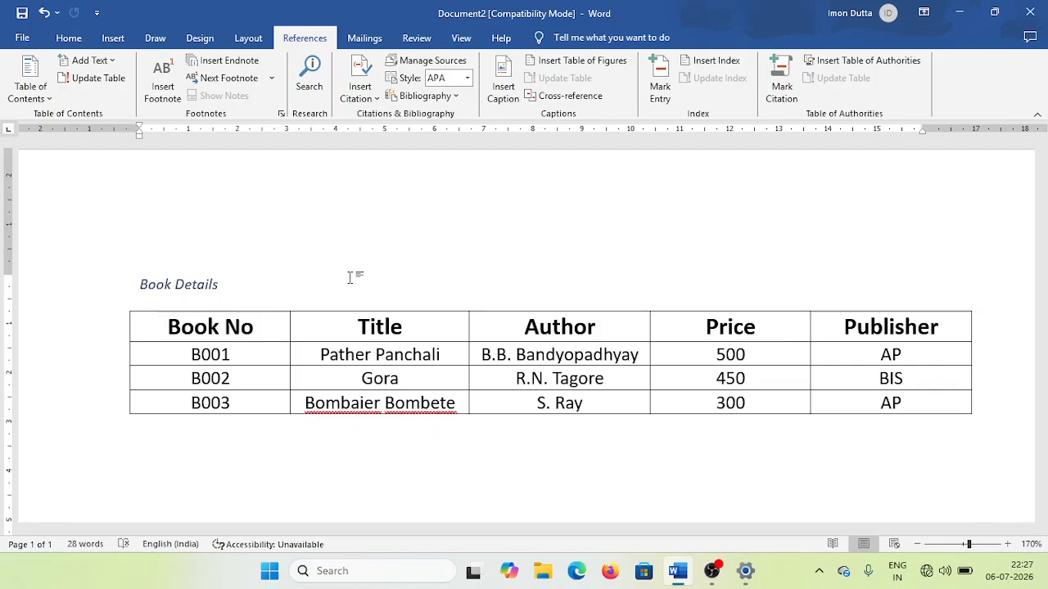
Center the "Book Details" caption above the table.
left_click(123, 291)
left_click(243, 307)
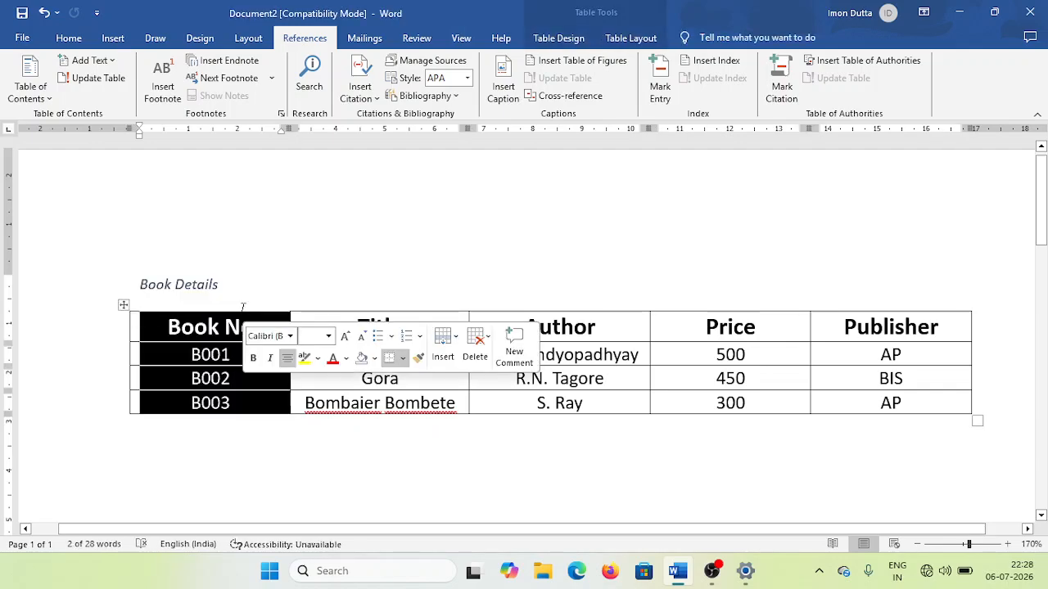
left_click_drag(136, 282, 228, 286)
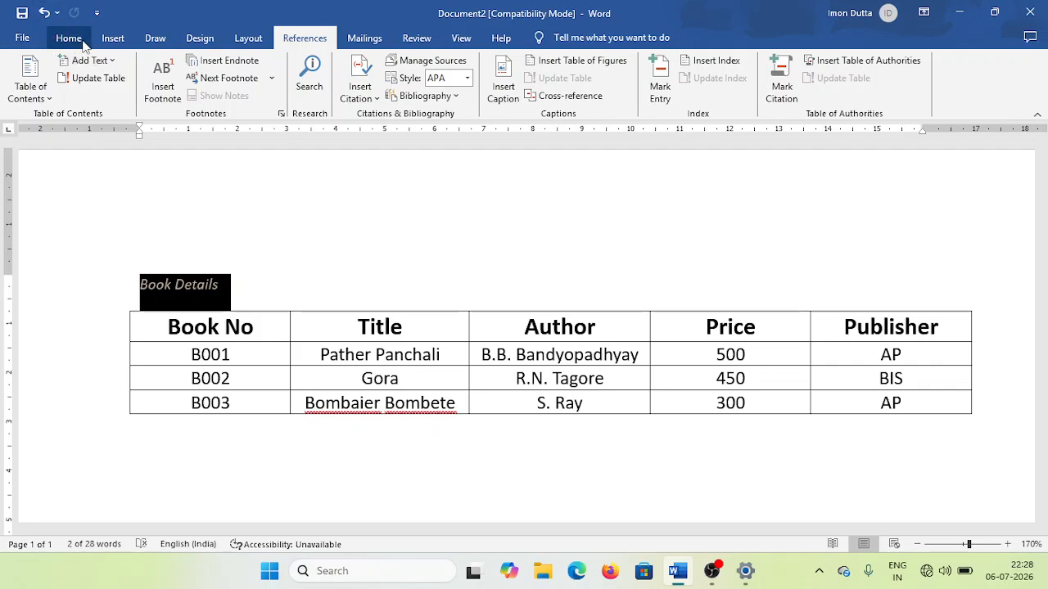
left_click(88, 46)
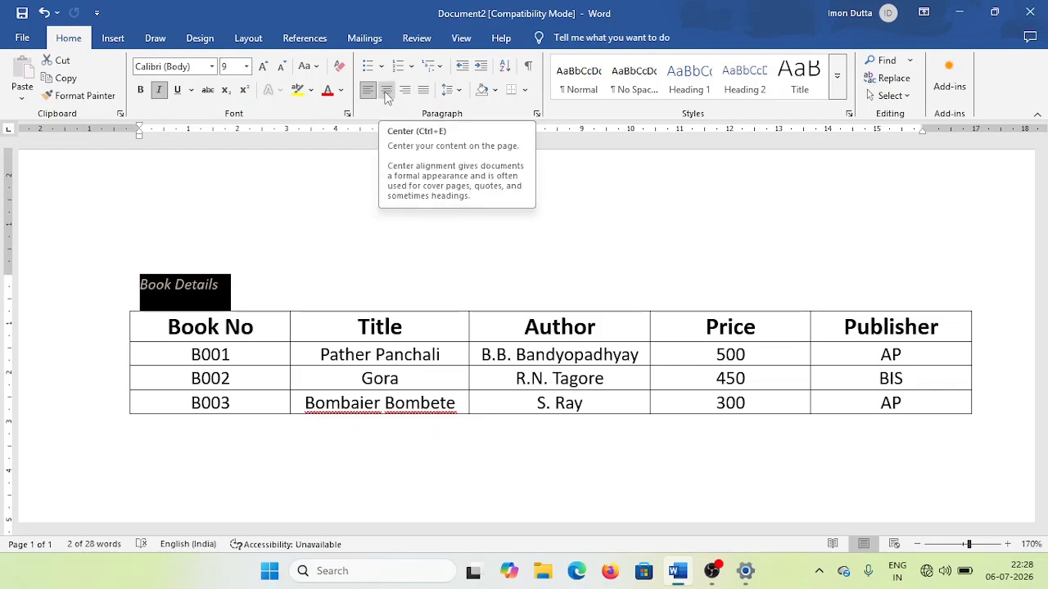
left_click(387, 93)
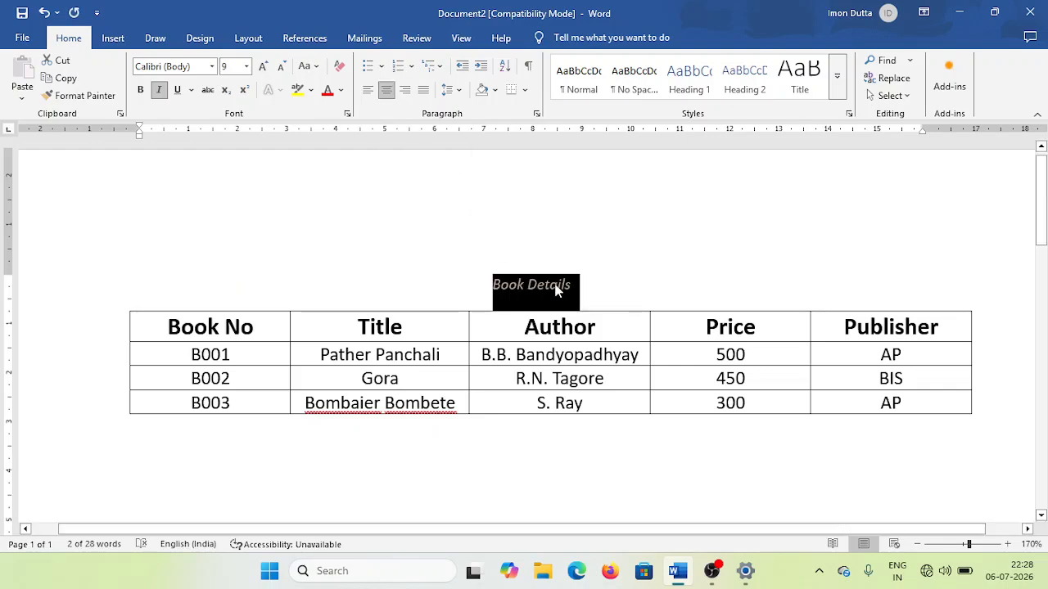
left_click(598, 295)
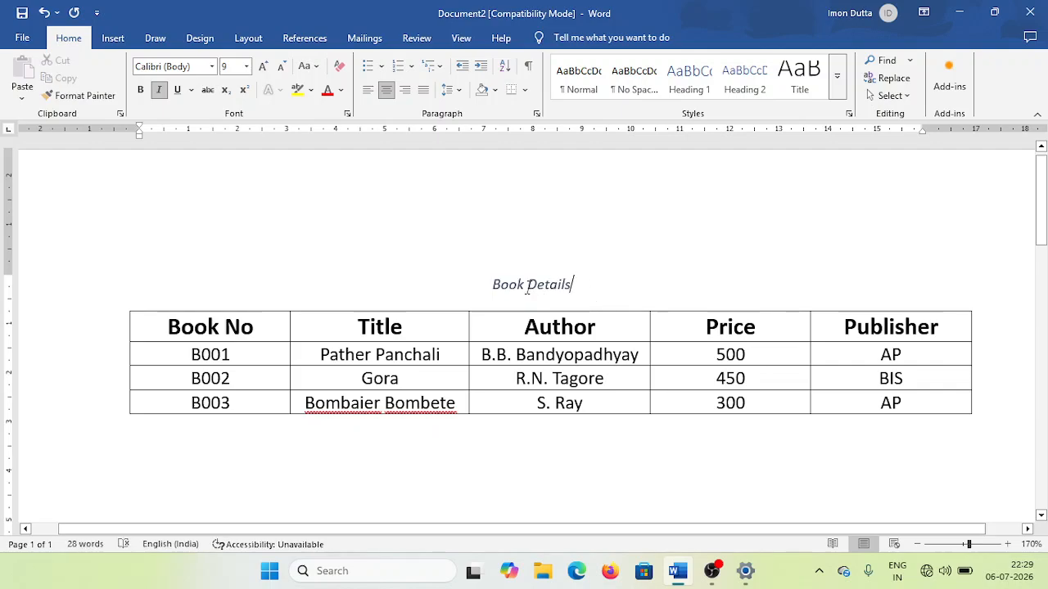
Enlarge the "Book Details" caption text to size 20 and make it bold.
left_click_drag(486, 285, 577, 292)
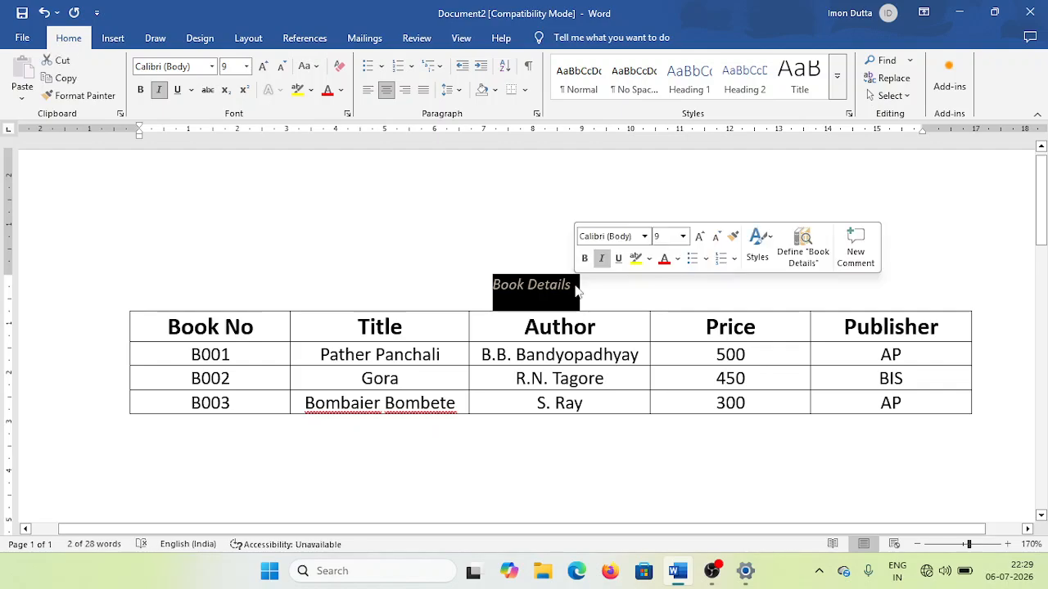
left_click(264, 69)
left_click(263, 68)
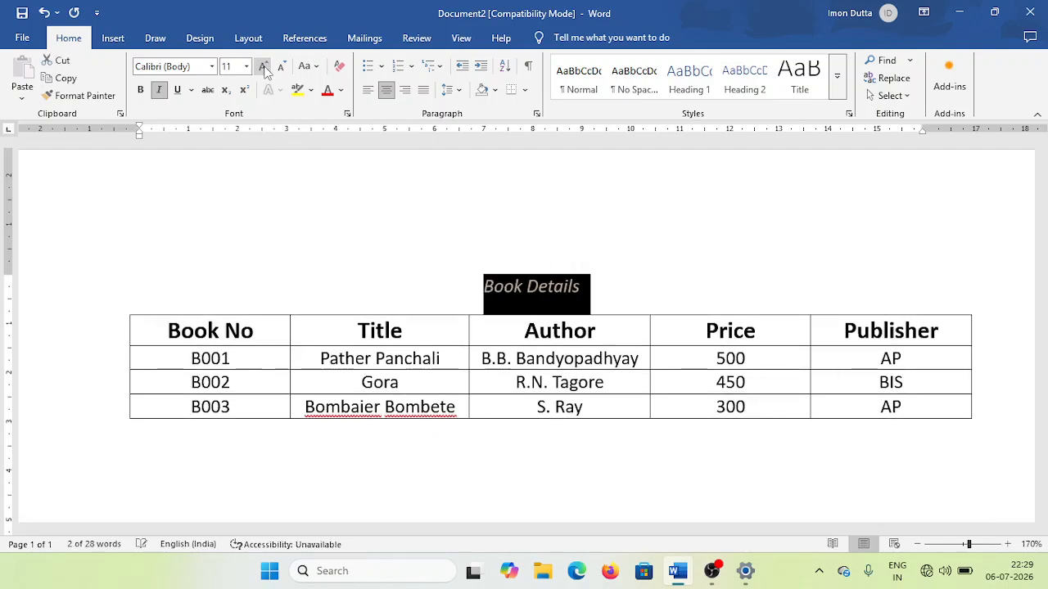
left_click(264, 69)
left_click(264, 68)
left_click(262, 66)
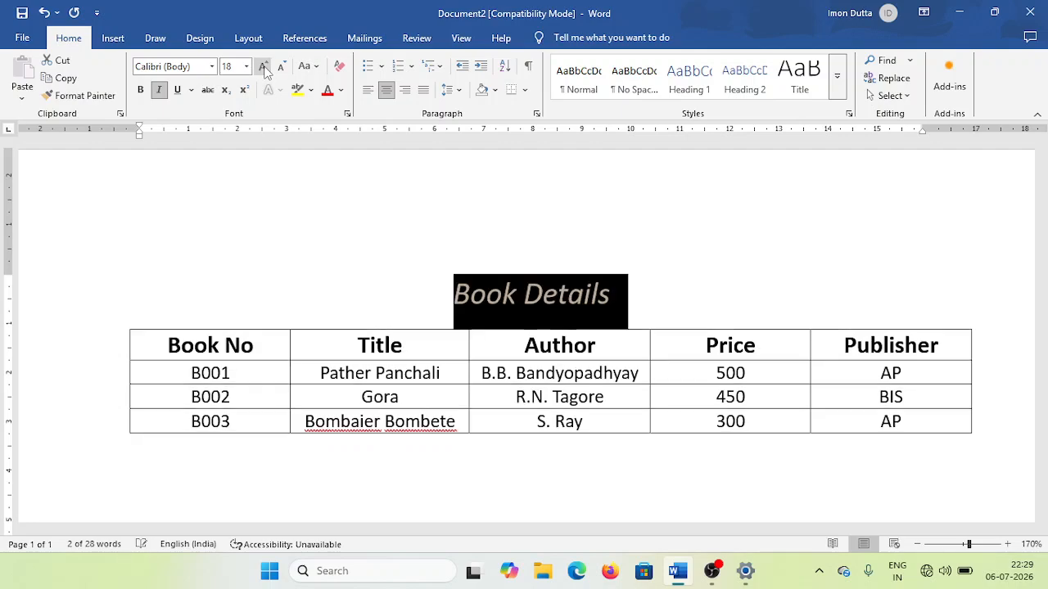
left_click(262, 66)
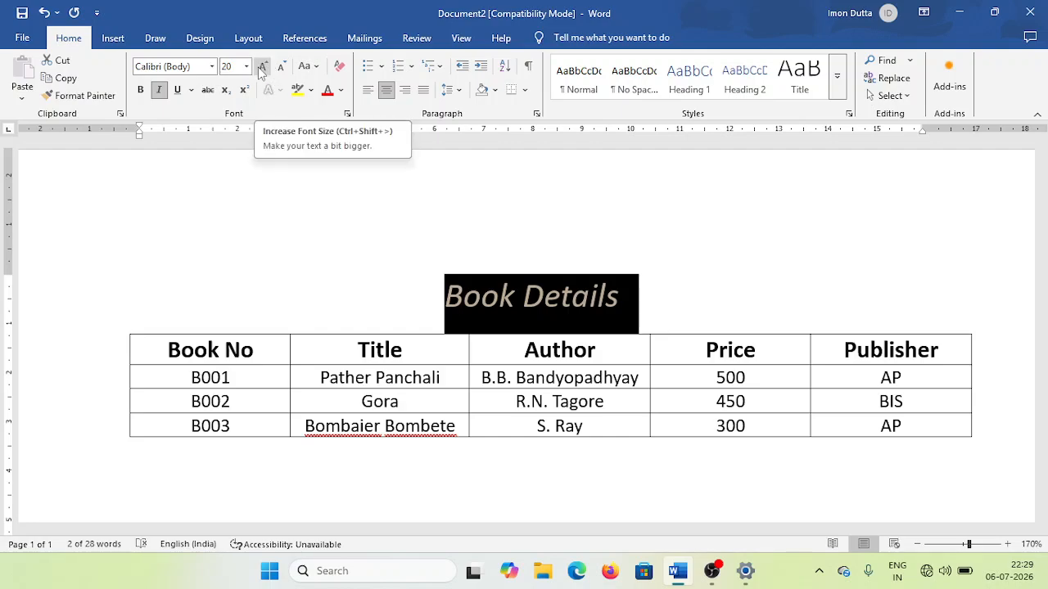
left_click(140, 91)
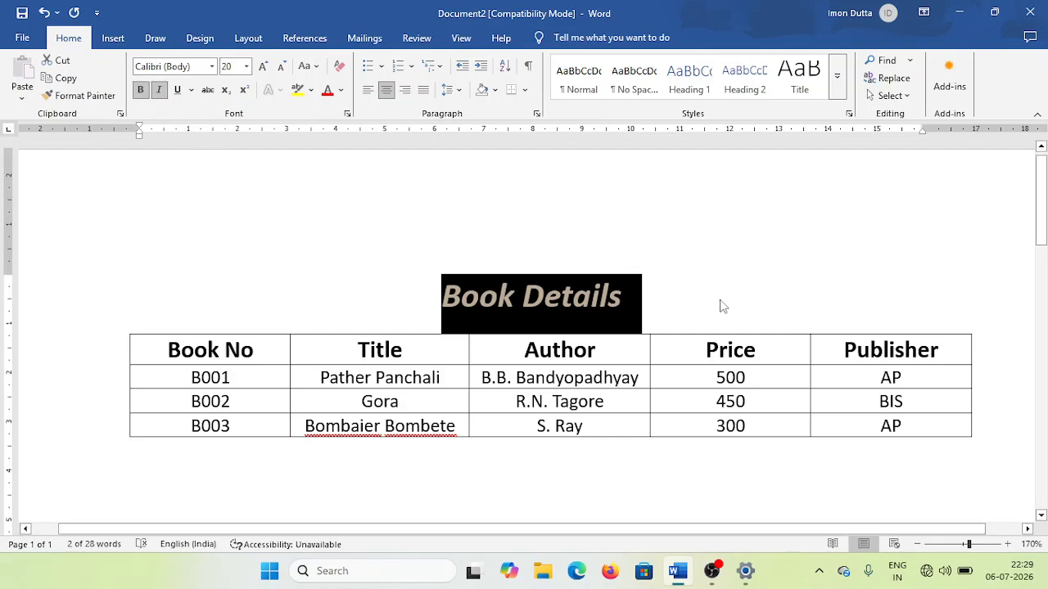
left_click(684, 385)
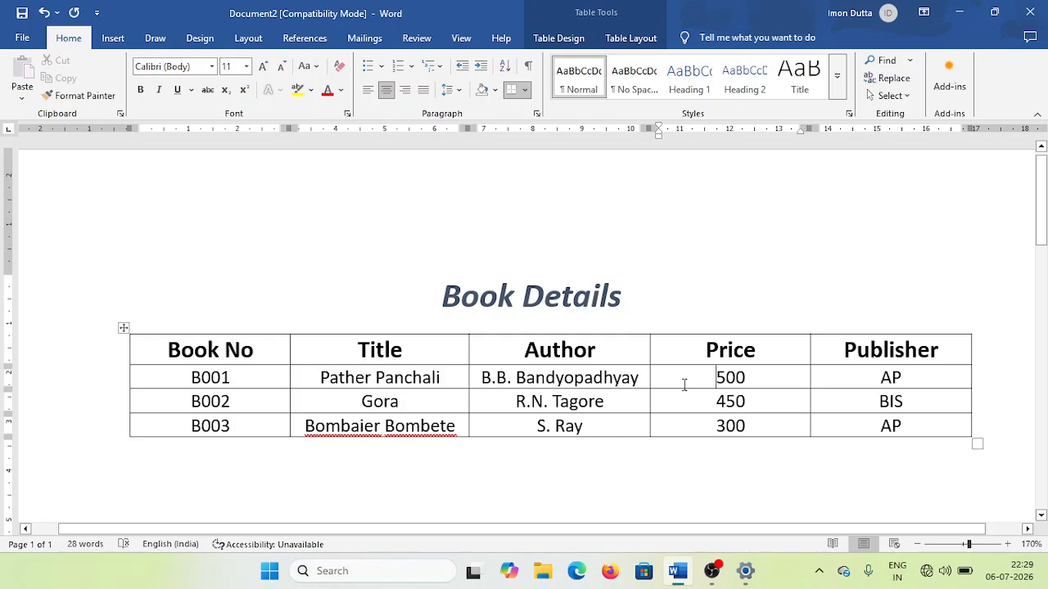